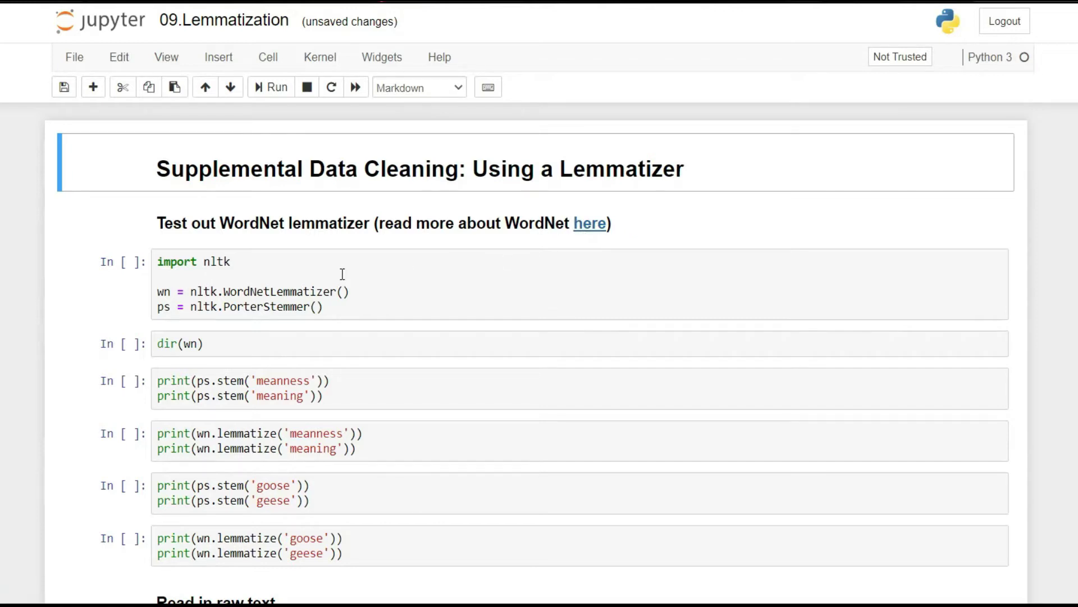
# Run the NLTK setup cell creating the WordNet lemmatizer and Porter stemmer, then run dir(wn)
pyautogui.click(372, 304)
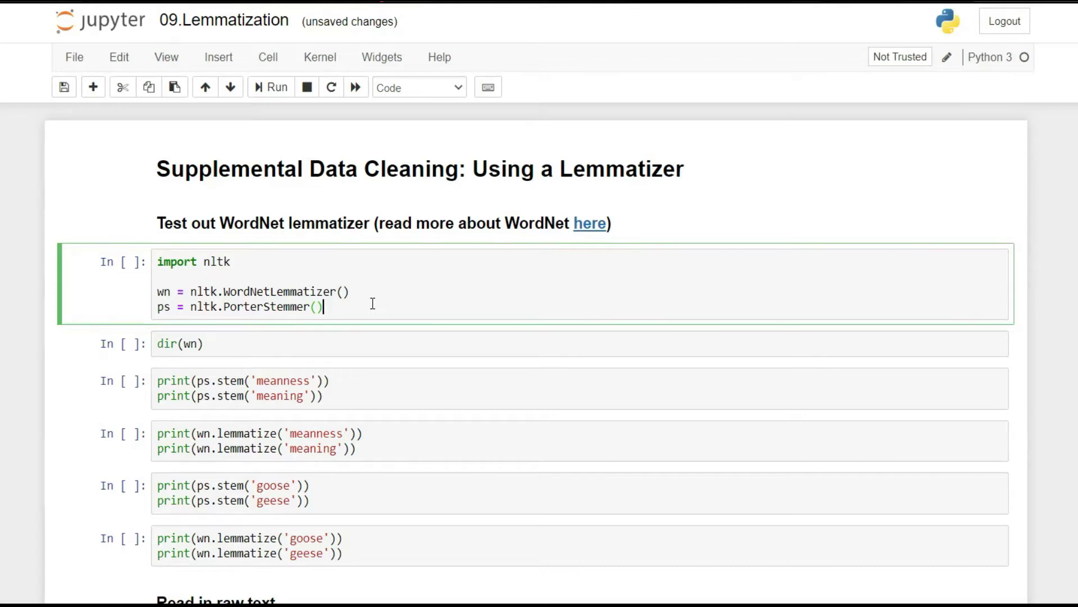
pyautogui.hotkey('shift', 'Return')
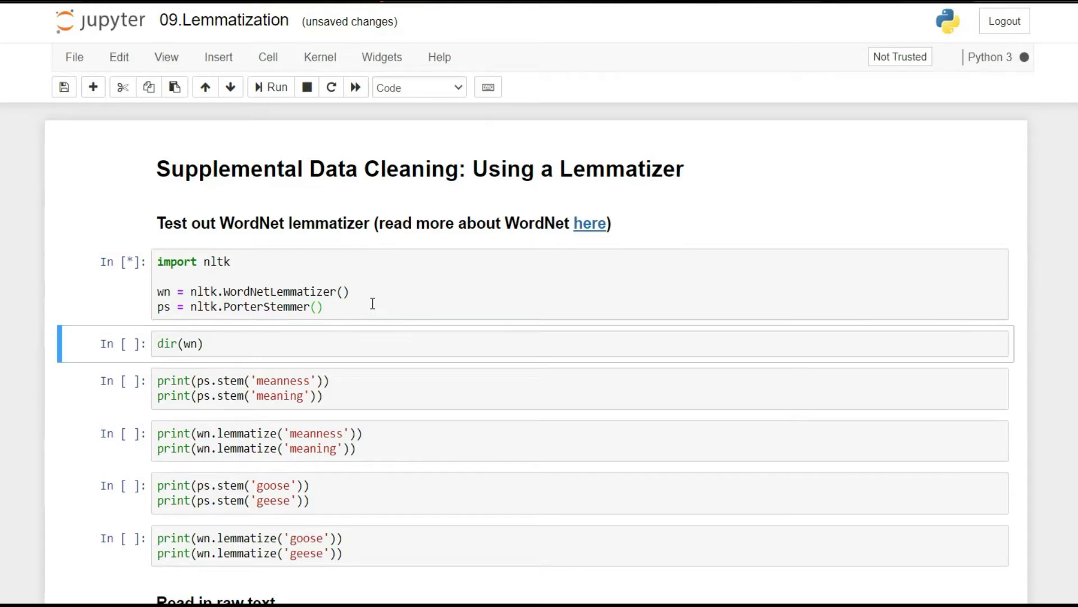
pyautogui.hotkey('shift', 'Return')
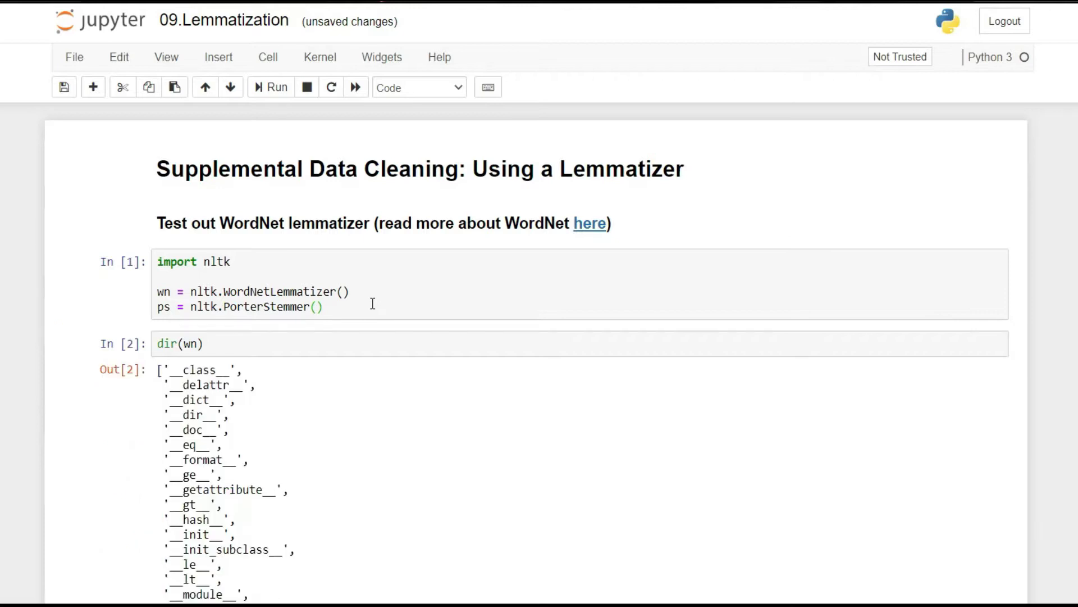
pyautogui.scroll(-2, 248, 433)
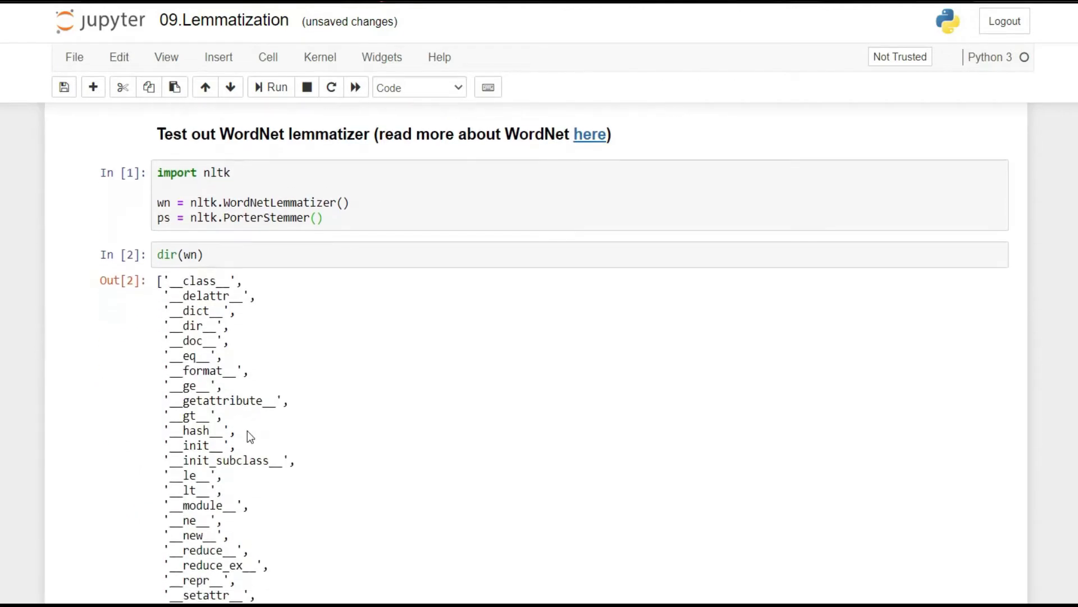
pyautogui.scroll(-2, 247, 433)
pyautogui.scroll(-3, 246, 436)
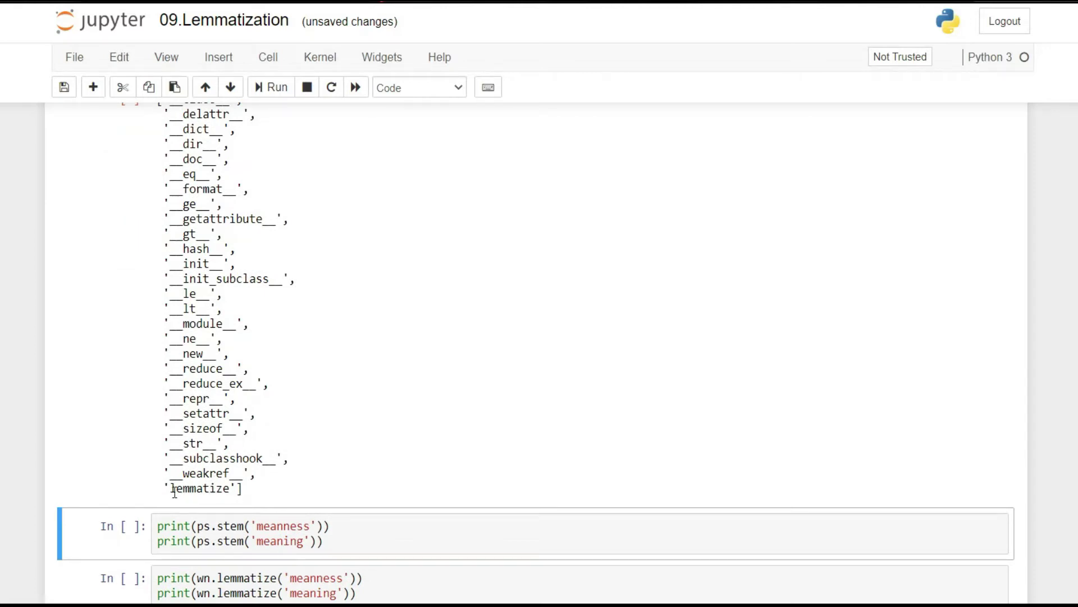
pyautogui.scroll(-5, 377, 428)
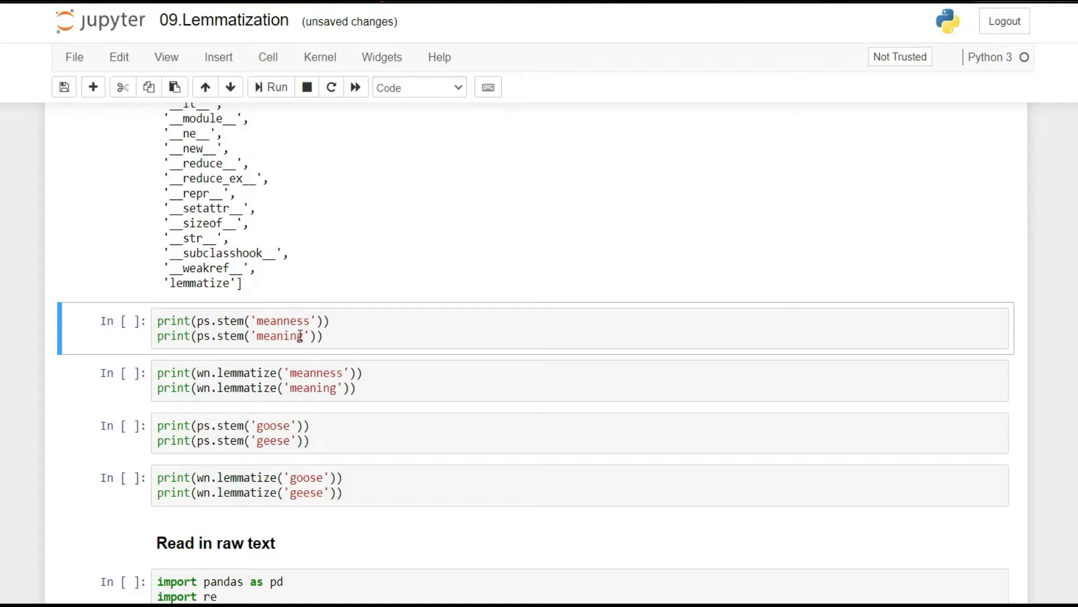
# Run ps.stem and wn.lemmatize on 'meanness' and 'meaning' to compare their outputs
pyautogui.click(346, 336)
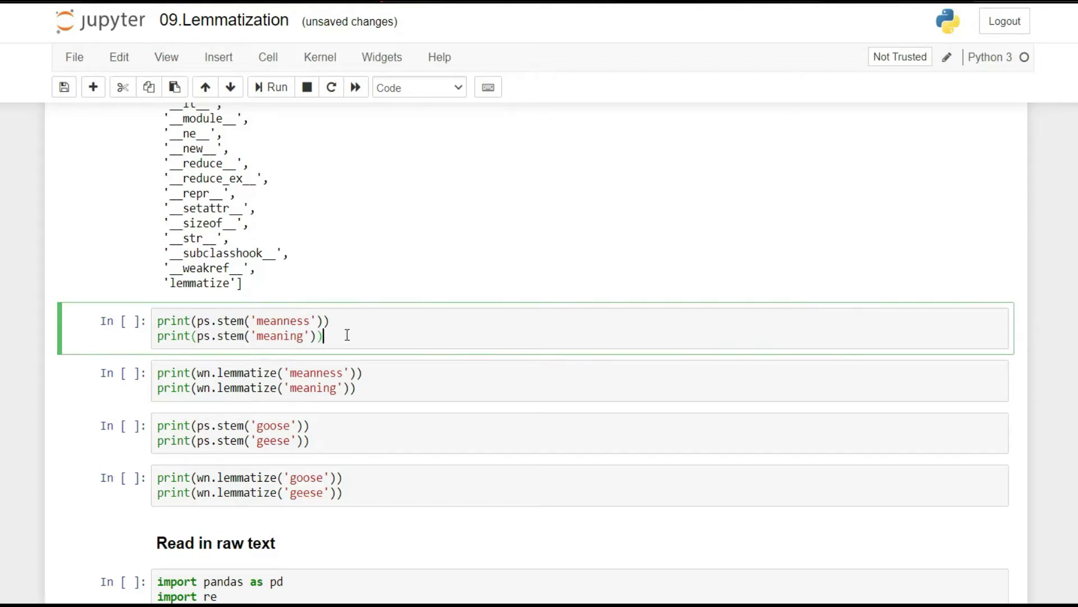
pyautogui.hotkey('shift', 'Return')
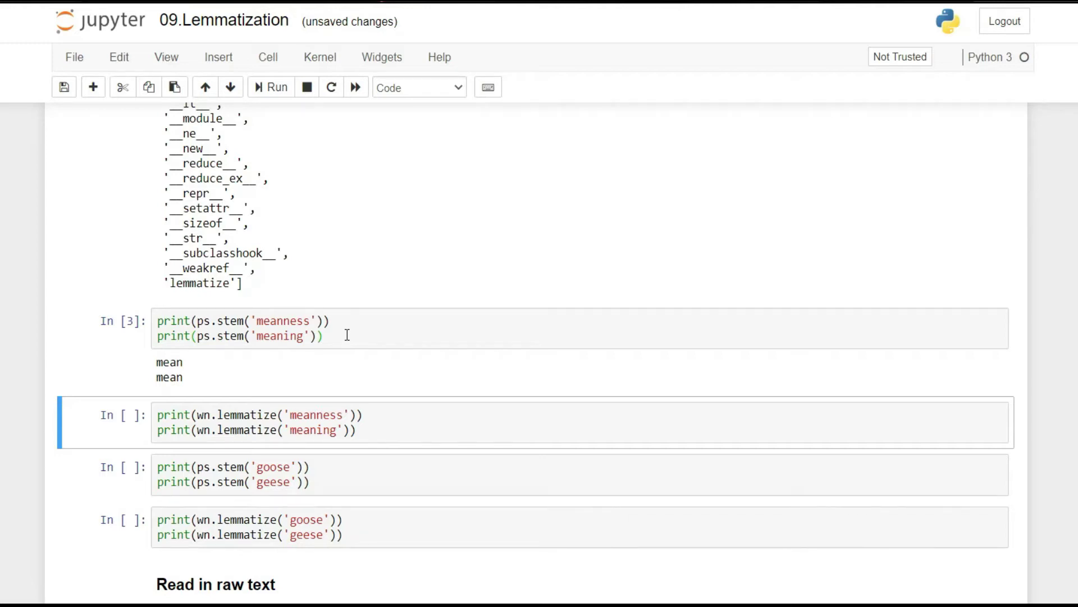
pyautogui.click(384, 426)
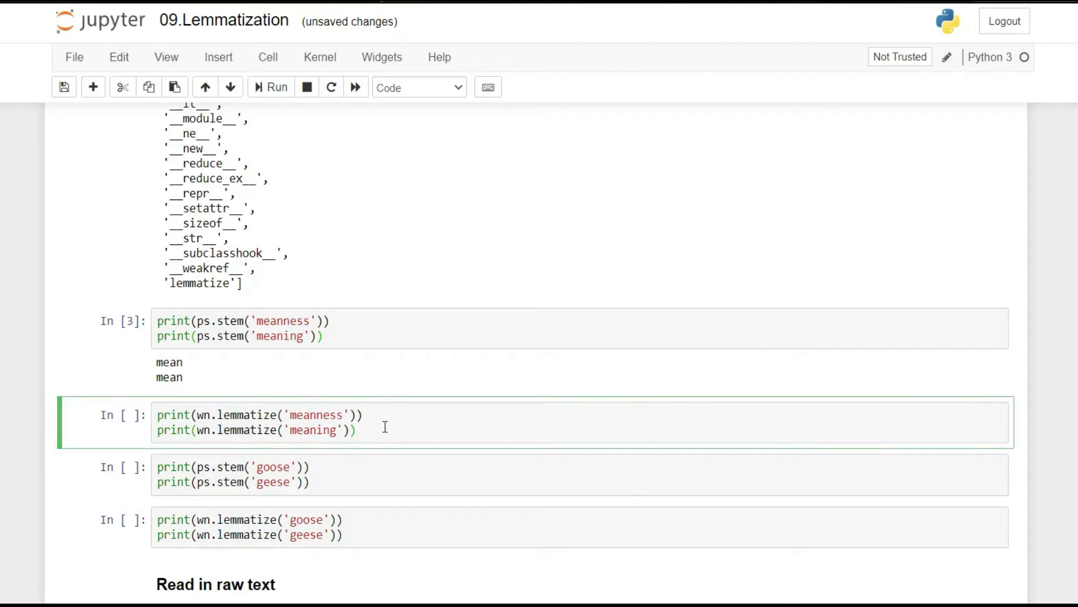
pyautogui.hotkey('shift', 'Return')
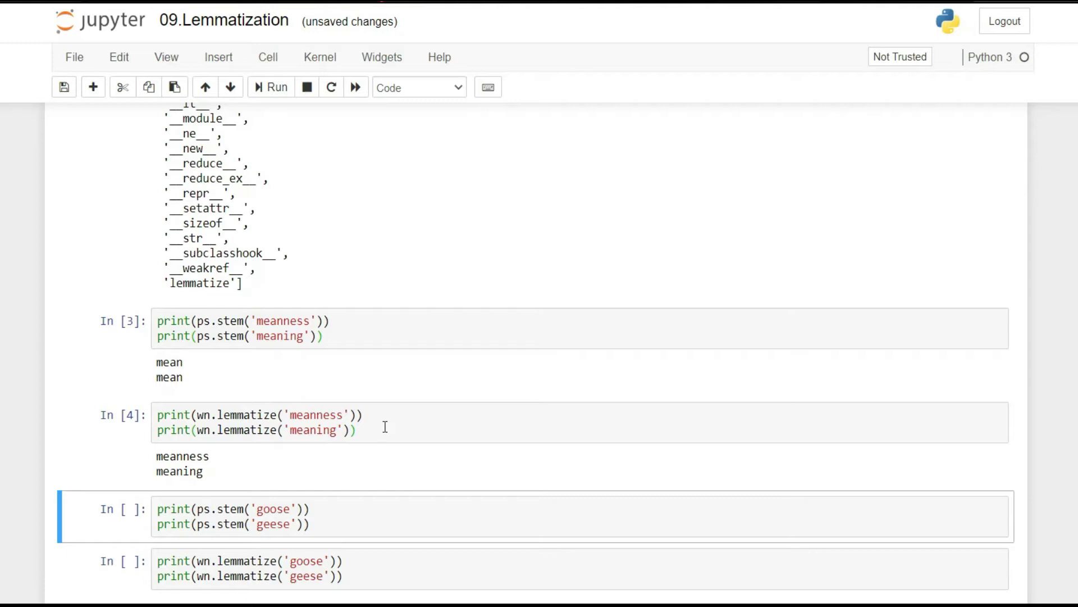
pyautogui.scroll(-2, 384, 428)
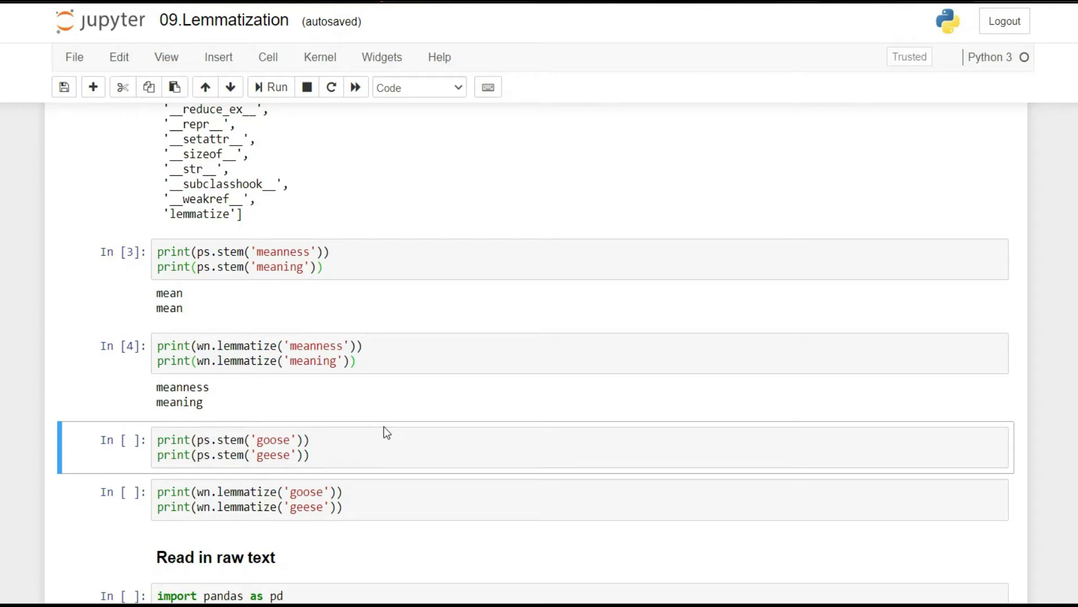
# Run ps.stem and wn.lemmatize on 'goose' and 'geese' to compare their outputs
pyautogui.click(368, 445)
pyautogui.hotkey('shift', 'Return')
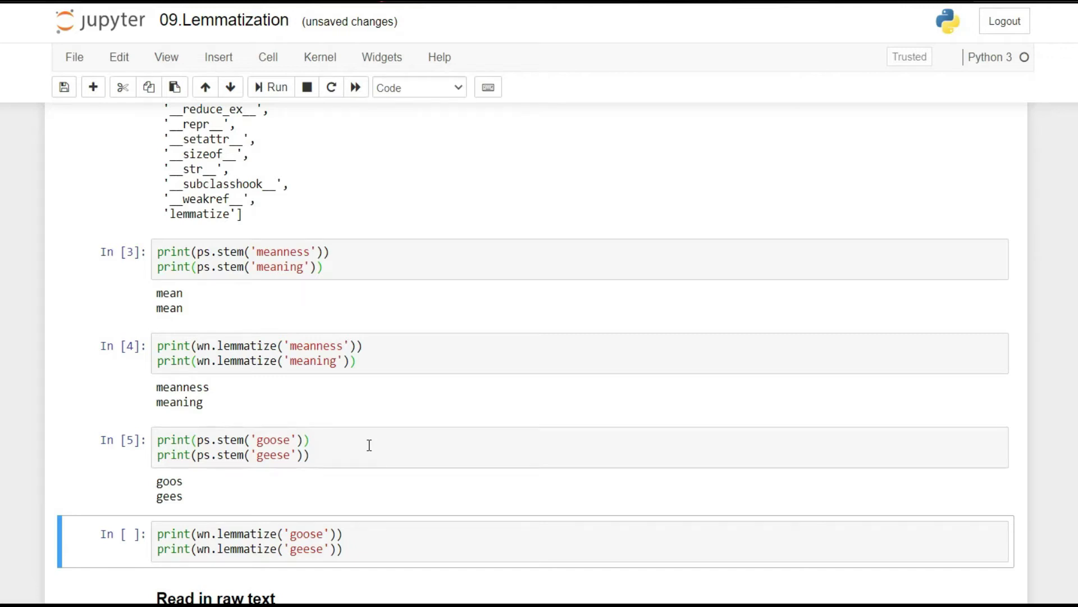
pyautogui.scroll(-1, 369, 444)
pyautogui.scroll(-1, 368, 444)
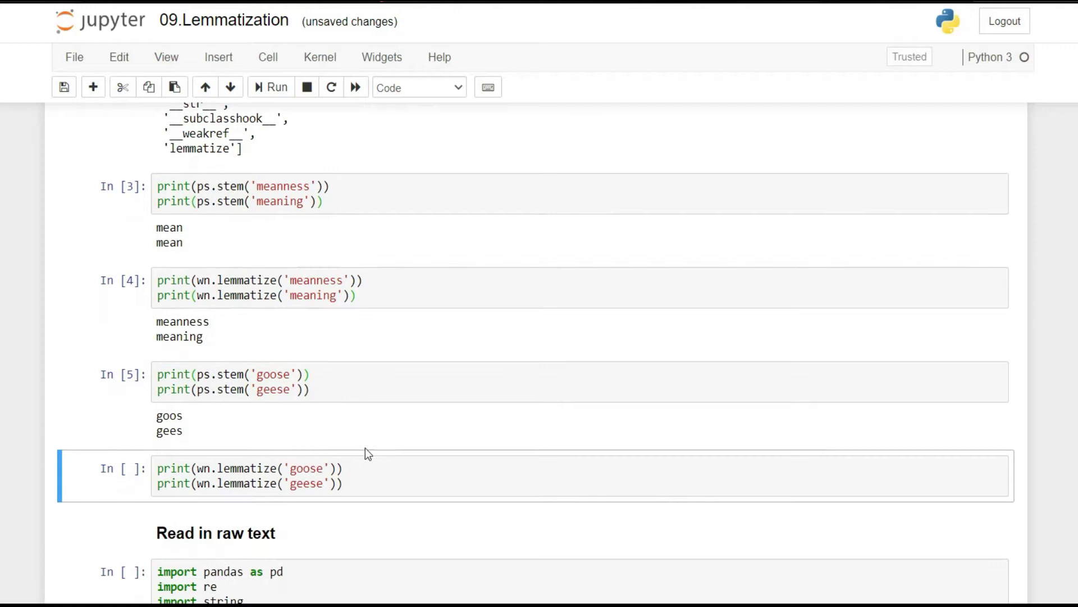
pyautogui.click(353, 473)
pyautogui.hotkey('shift', 'Return')
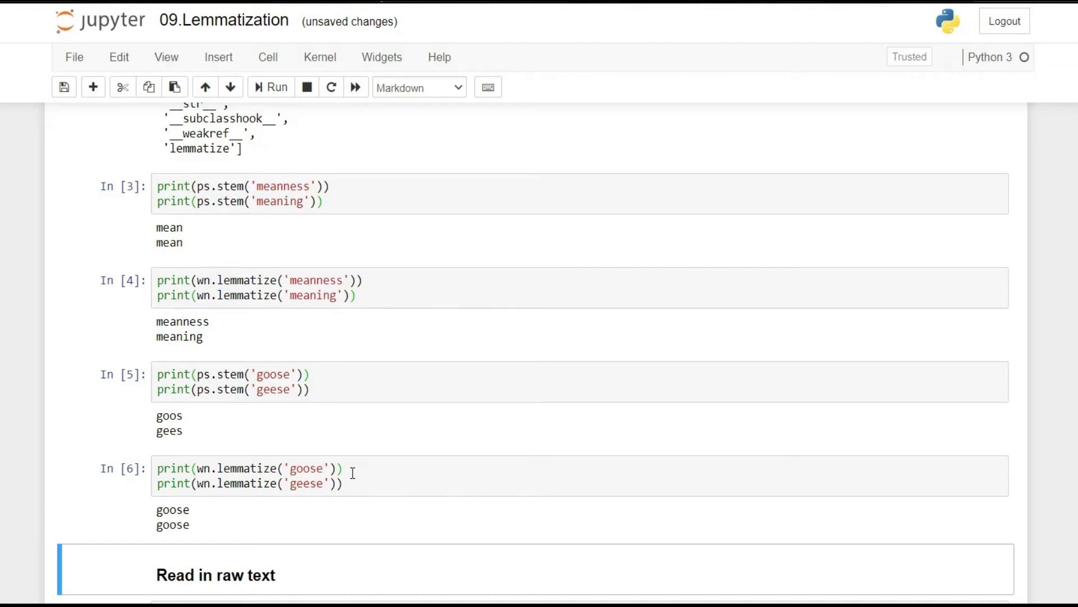
pyautogui.scroll(-1, 352, 474)
pyautogui.scroll(1, 352, 477)
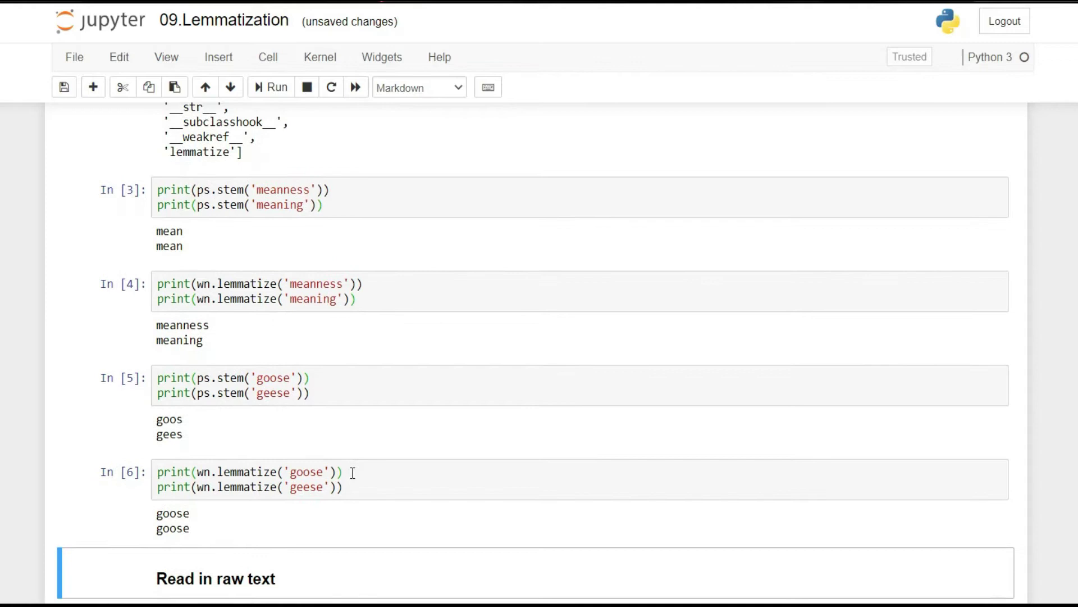
pyautogui.scroll(1, 354, 479)
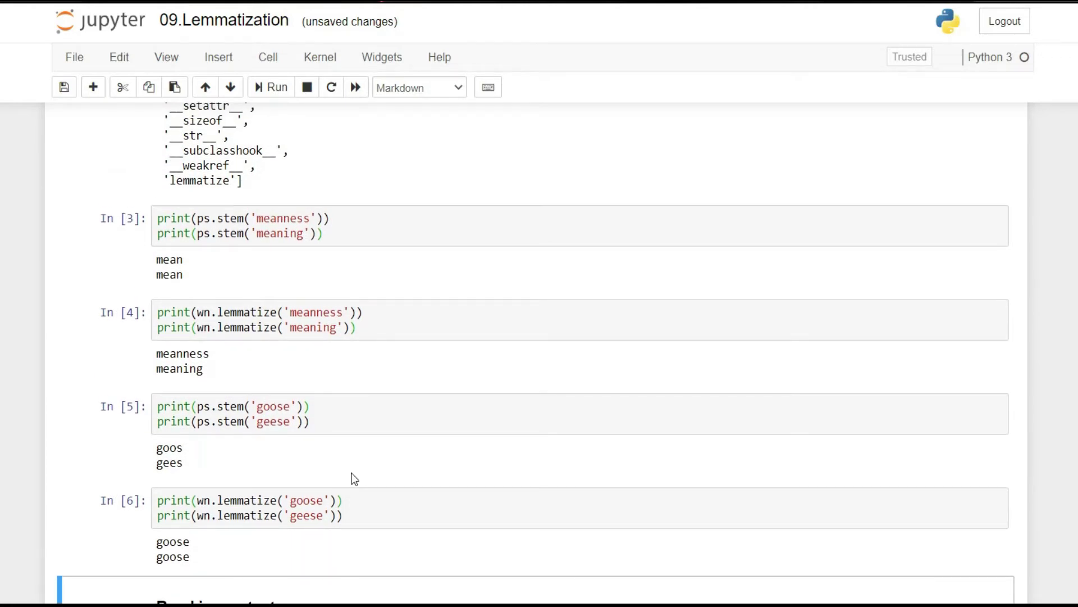
pyautogui.scroll(1, 354, 478)
pyautogui.scroll(1, 352, 476)
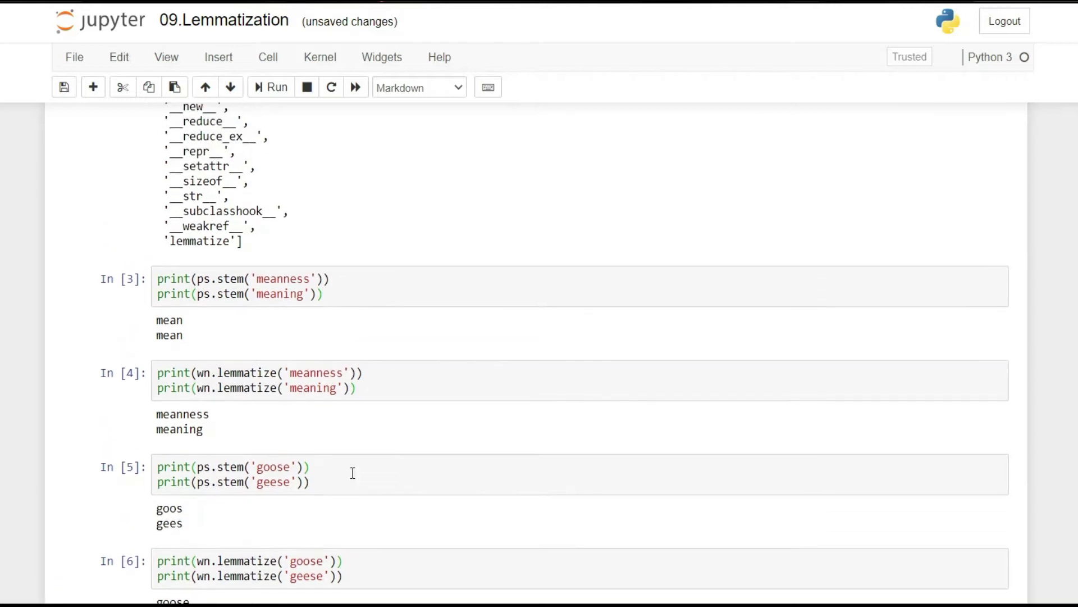
pyautogui.scroll(-1, 352, 474)
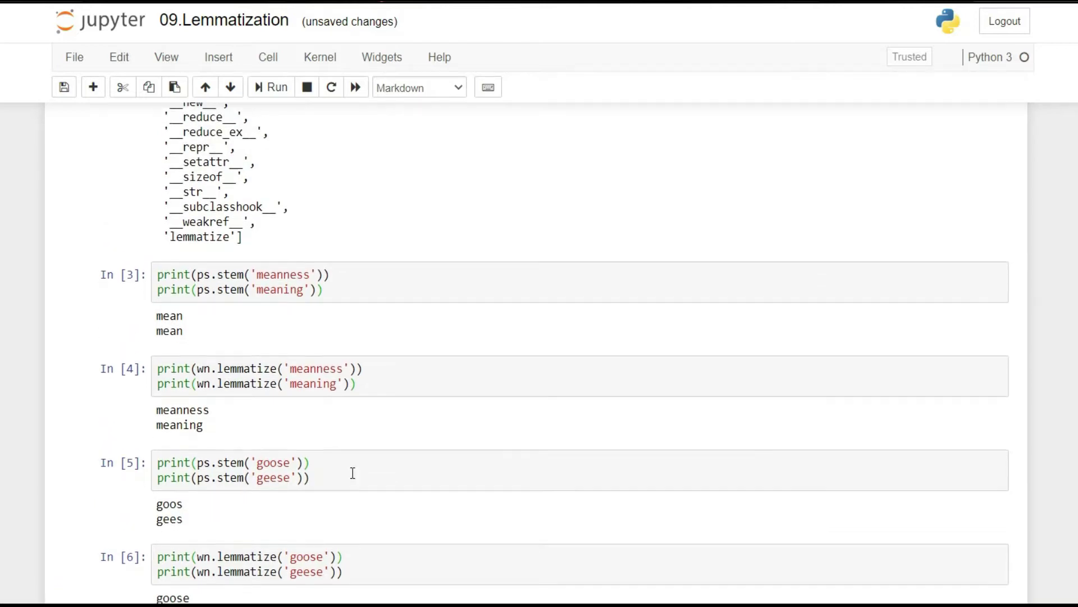
pyautogui.scroll(-2, 352, 473)
pyautogui.scroll(-4, 352, 476)
pyautogui.scroll(-3, 354, 478)
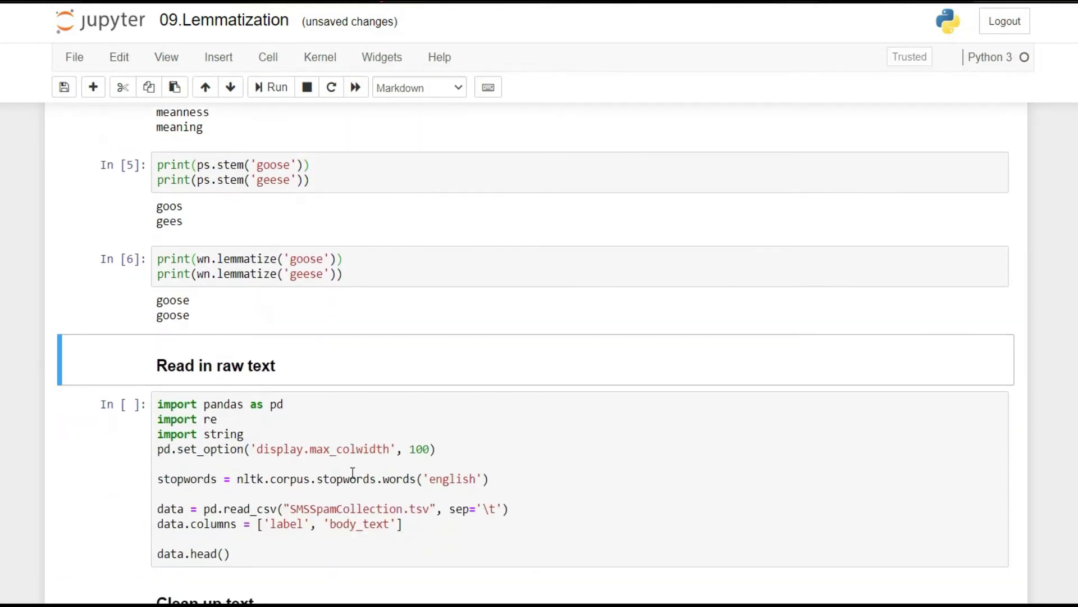
pyautogui.scroll(-1, 352, 478)
pyautogui.scroll(-1, 352, 479)
pyautogui.scroll(-1, 354, 479)
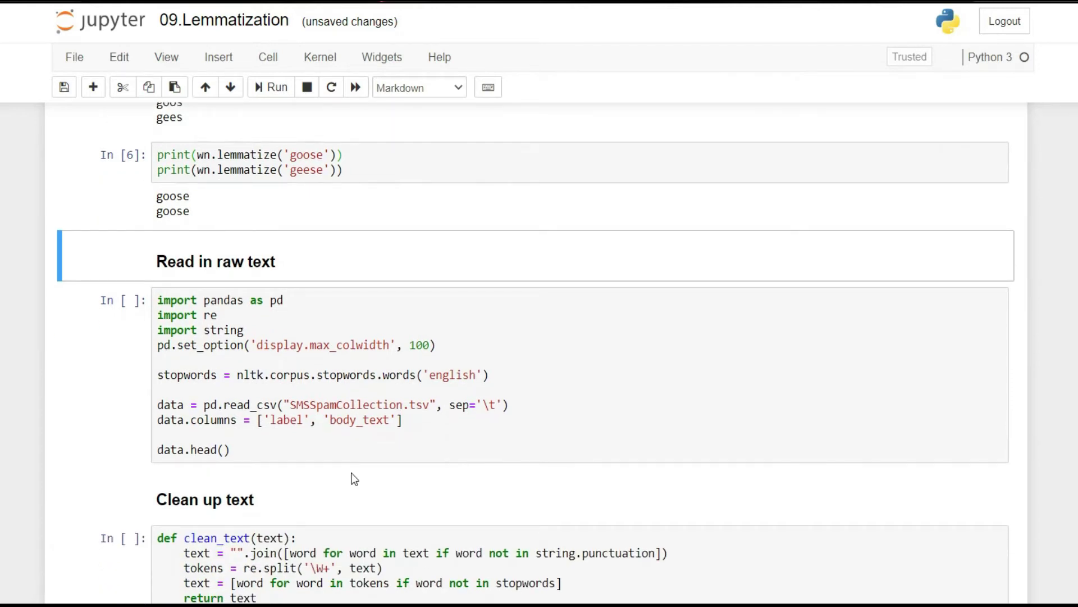
# Load SMSSpamCollection.tsv into the raw-text DataFrame, then enter the Clean up text cell
pyautogui.click(430, 417)
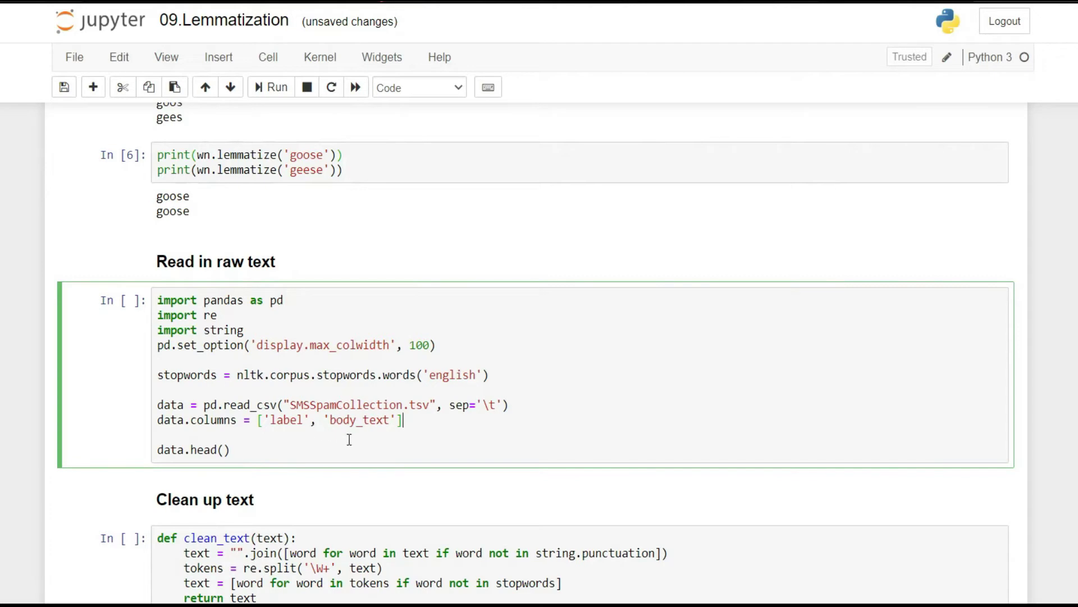
pyautogui.hotkey('shift', 'Return')
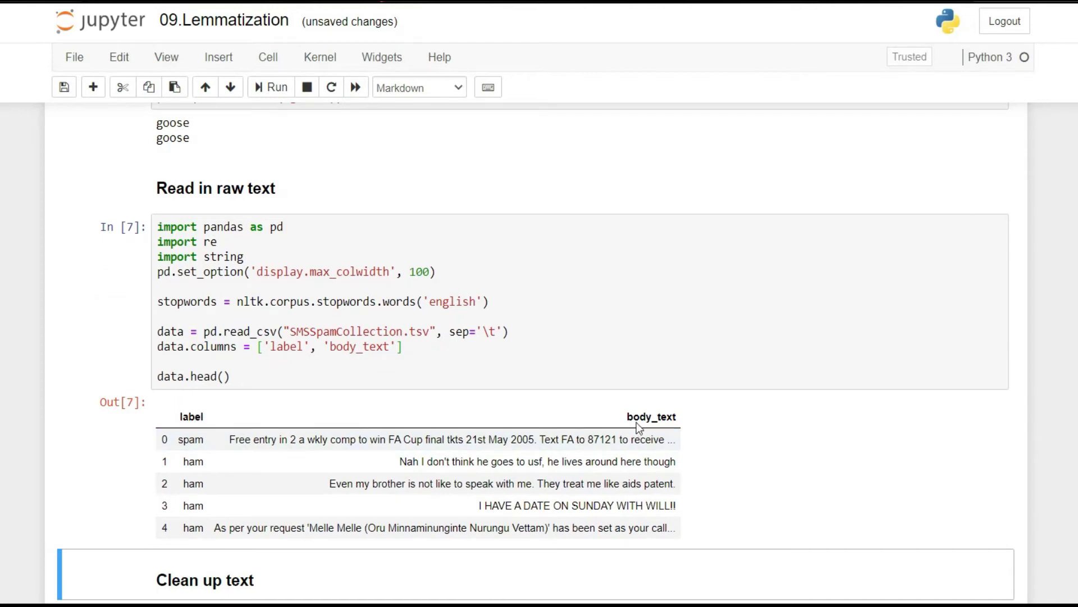
pyautogui.scroll(-3, 637, 423)
pyautogui.click(609, 419)
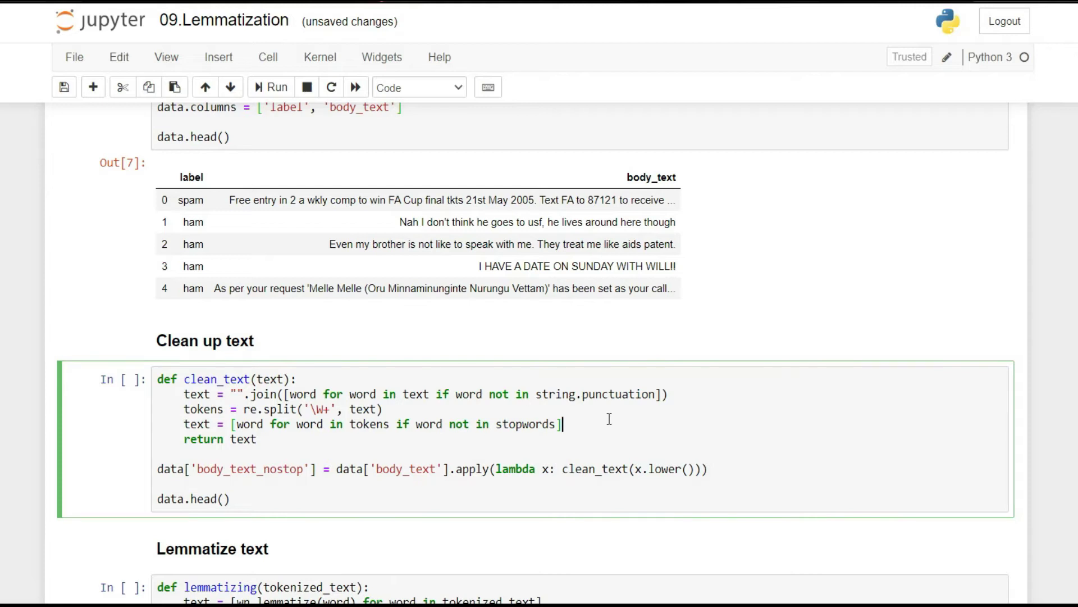
# Run the clean_text cell to add the body_text_nostop column
pyautogui.hotkey('shift', 'Return')
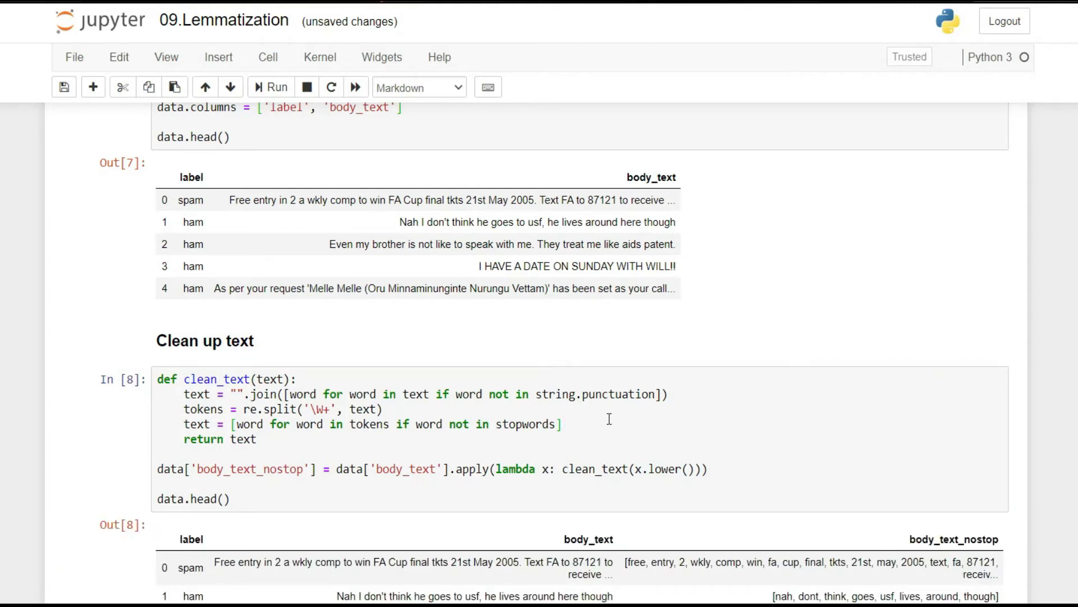
pyautogui.scroll(-1, 609, 419)
pyautogui.scroll(-1, 610, 419)
pyautogui.scroll(-1, 609, 419)
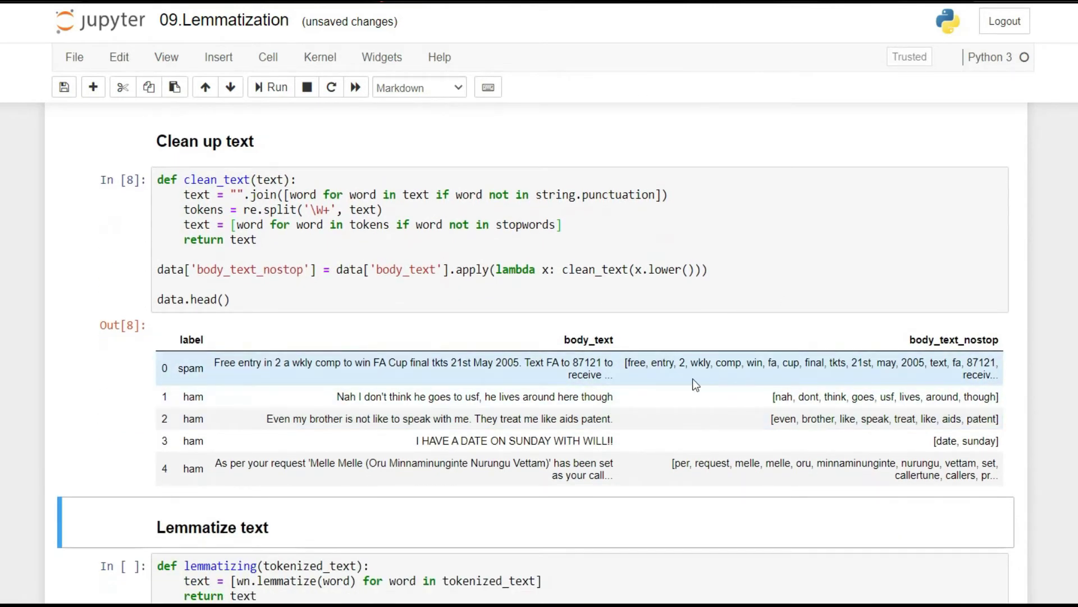
pyautogui.scroll(-1, 500, 309)
pyautogui.scroll(-1, 500, 309)
pyautogui.scroll(-1, 501, 310)
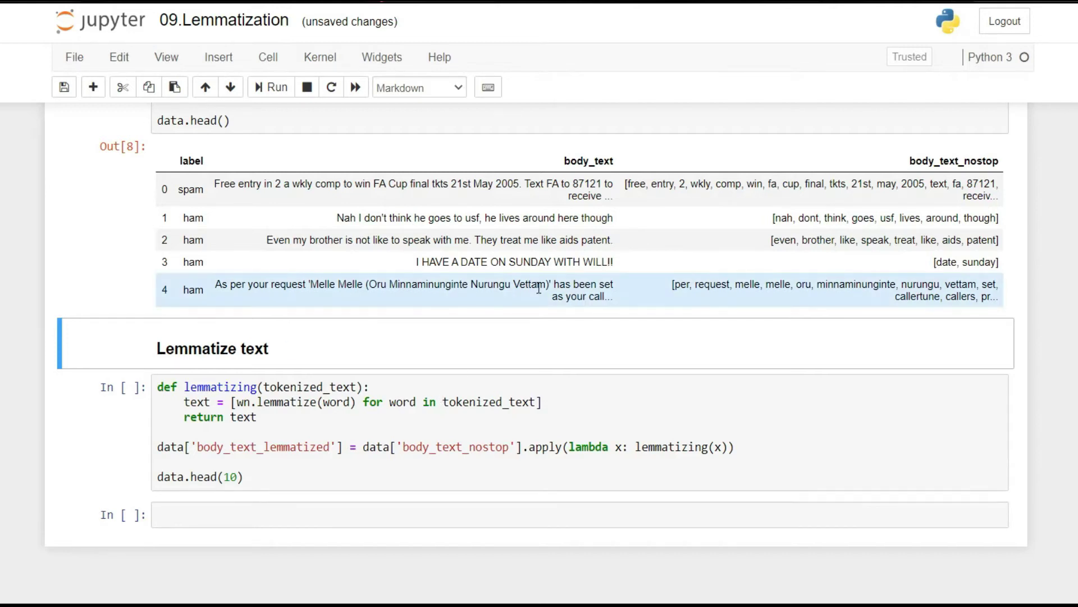
pyautogui.scroll(10, 442, 397)
pyautogui.scroll(10, 536, 285)
pyautogui.scroll(5, 538, 287)
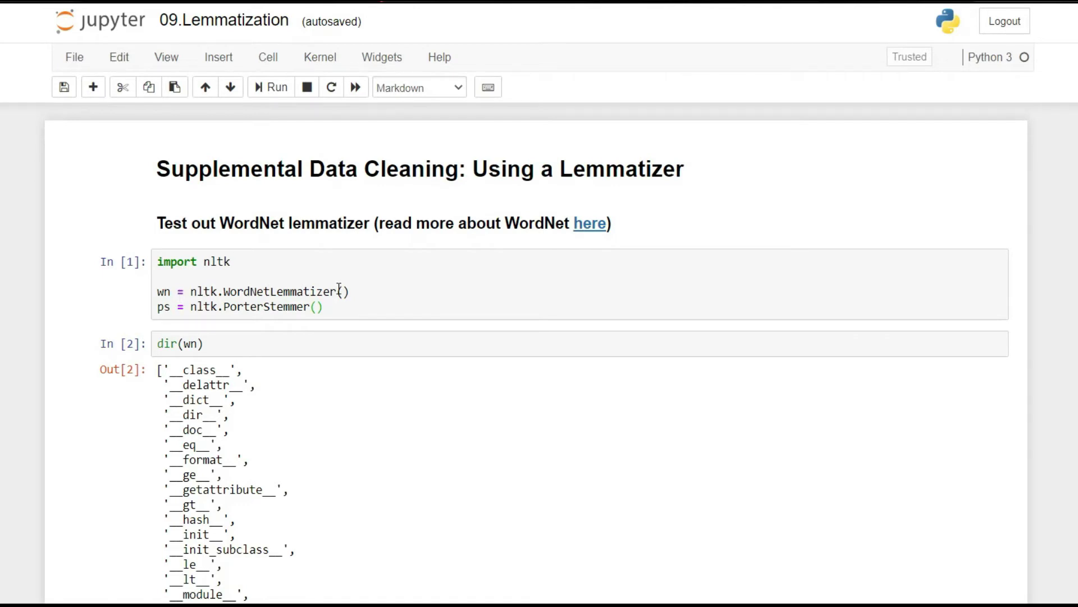
pyautogui.scroll(-5, 338, 291)
pyautogui.scroll(-15, 338, 288)
pyautogui.scroll(-5, 337, 289)
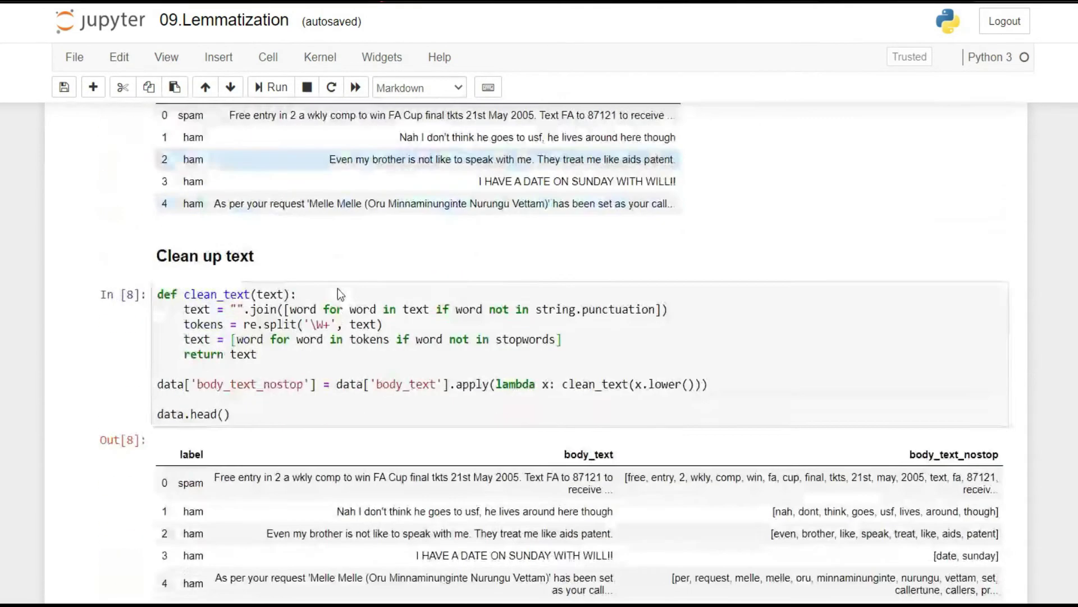
pyautogui.scroll(-1, 337, 287)
pyautogui.scroll(-5, 338, 288)
pyautogui.scroll(-2, 338, 289)
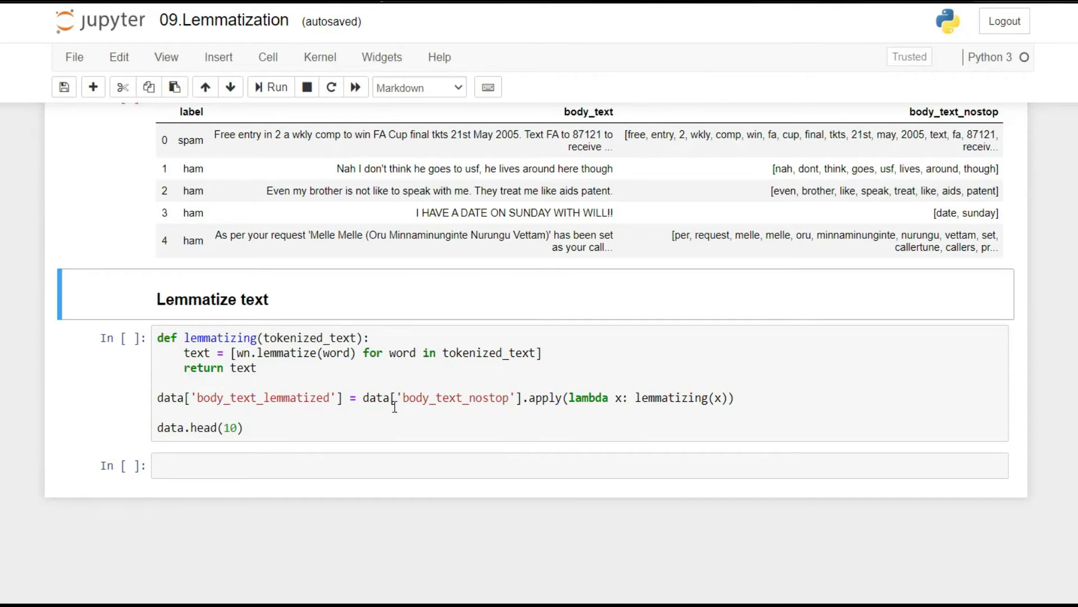
# Run the Lemmatize text cell to add the body_text_lemmatized column
pyautogui.click(345, 389)
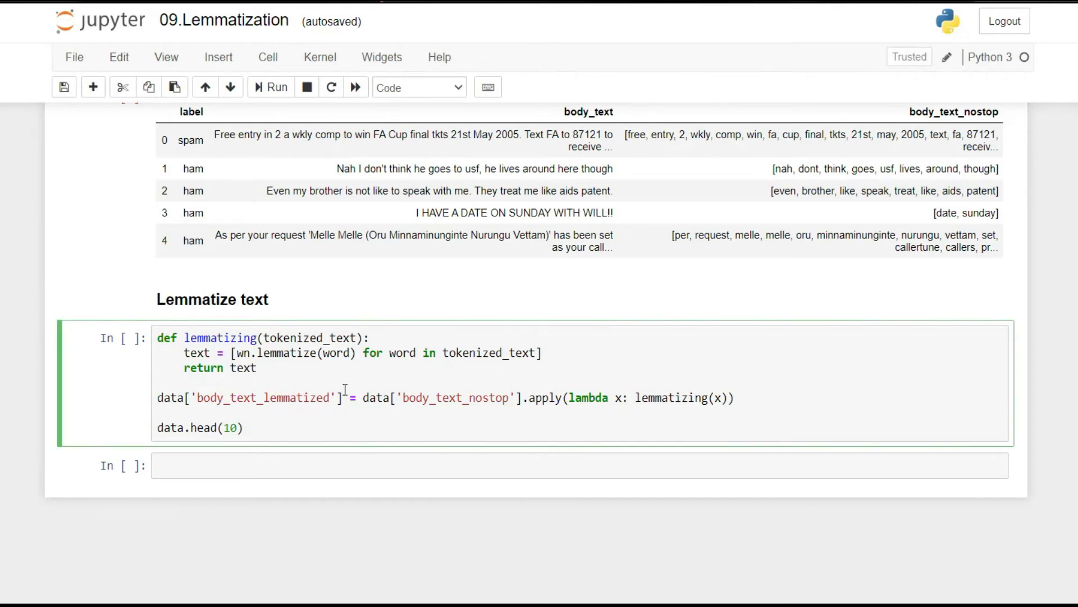
pyautogui.hotkey('shift', 'Return')
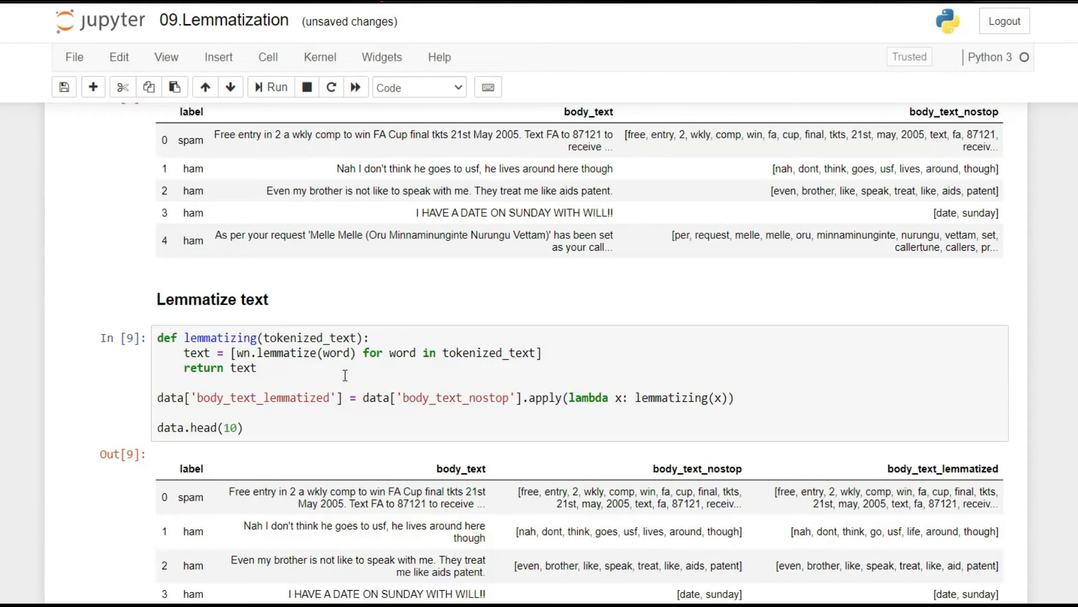
pyautogui.scroll(-1, 345, 389)
pyautogui.scroll(-1, 379, 379)
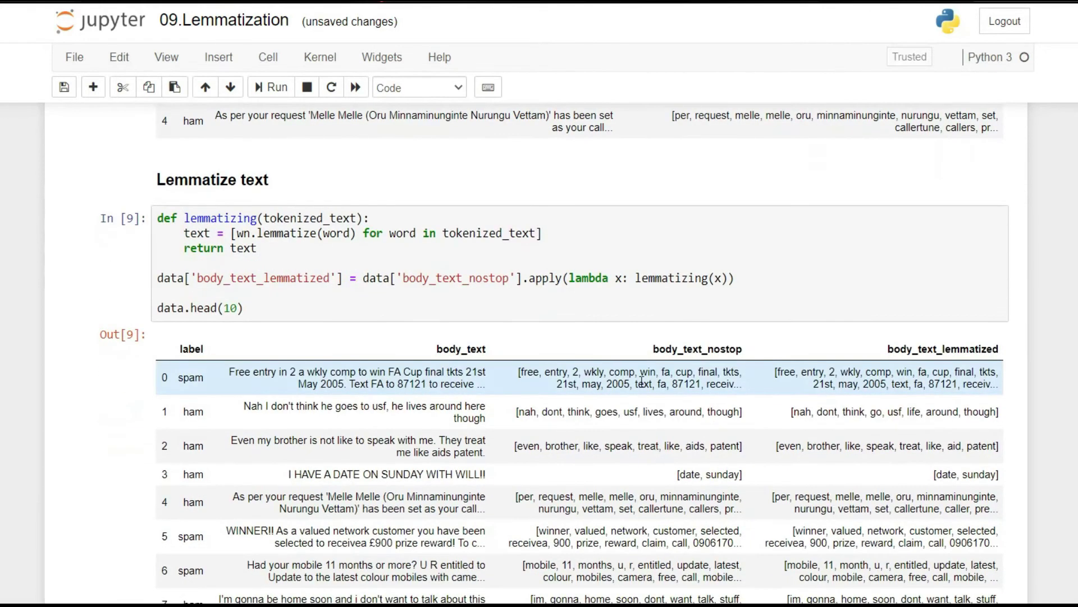
pyautogui.scroll(-1, 643, 382)
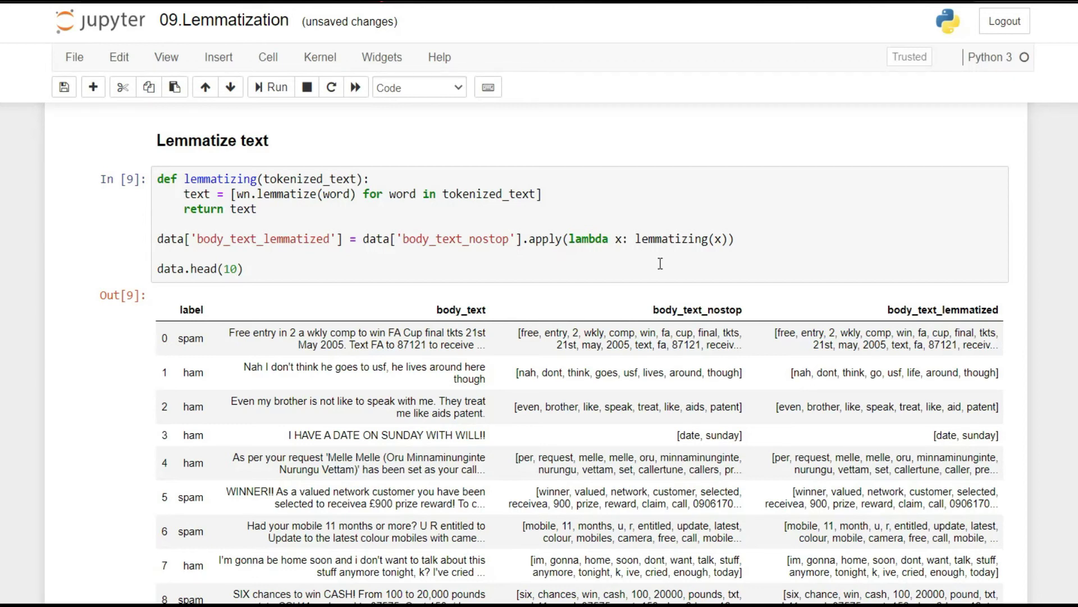
pyautogui.scroll(-1, 660, 264)
pyautogui.scroll(-2, 660, 264)
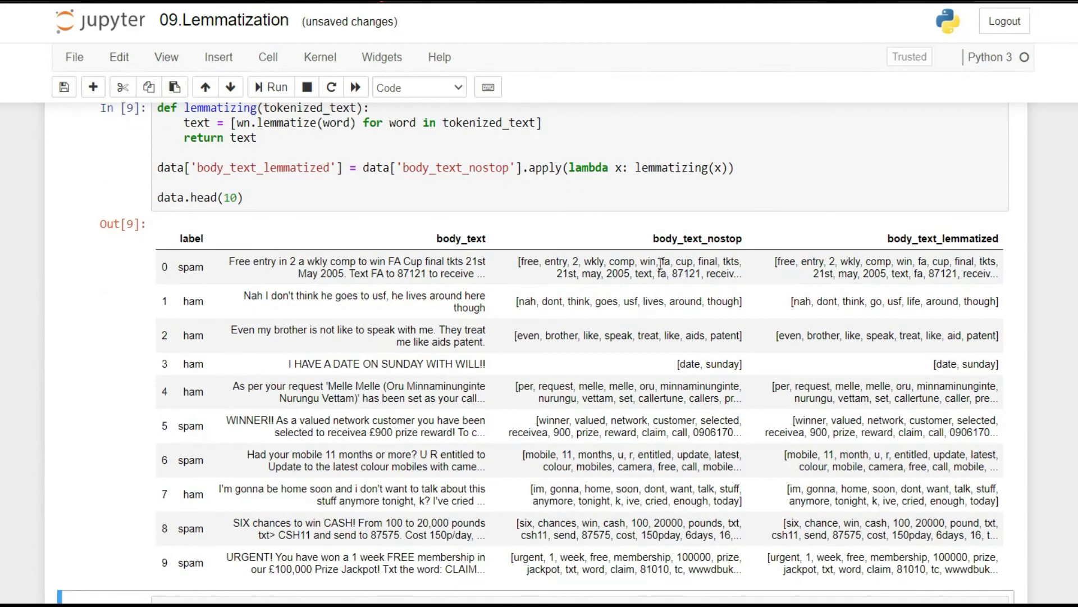
pyautogui.scroll(2, 660, 264)
pyautogui.scroll(1, 659, 264)
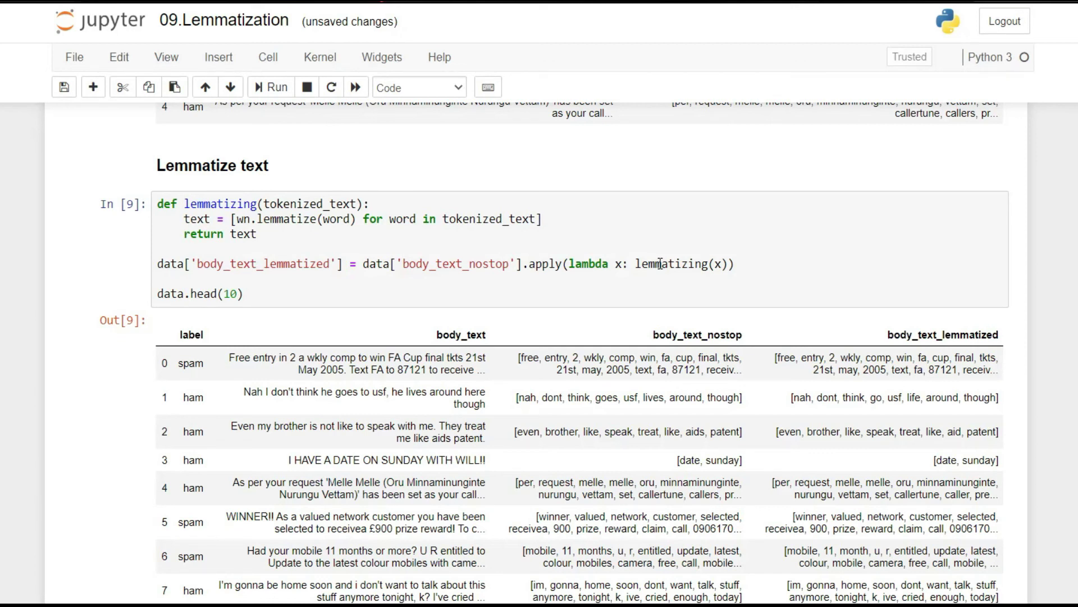
pyautogui.scroll(5, 590, 253)
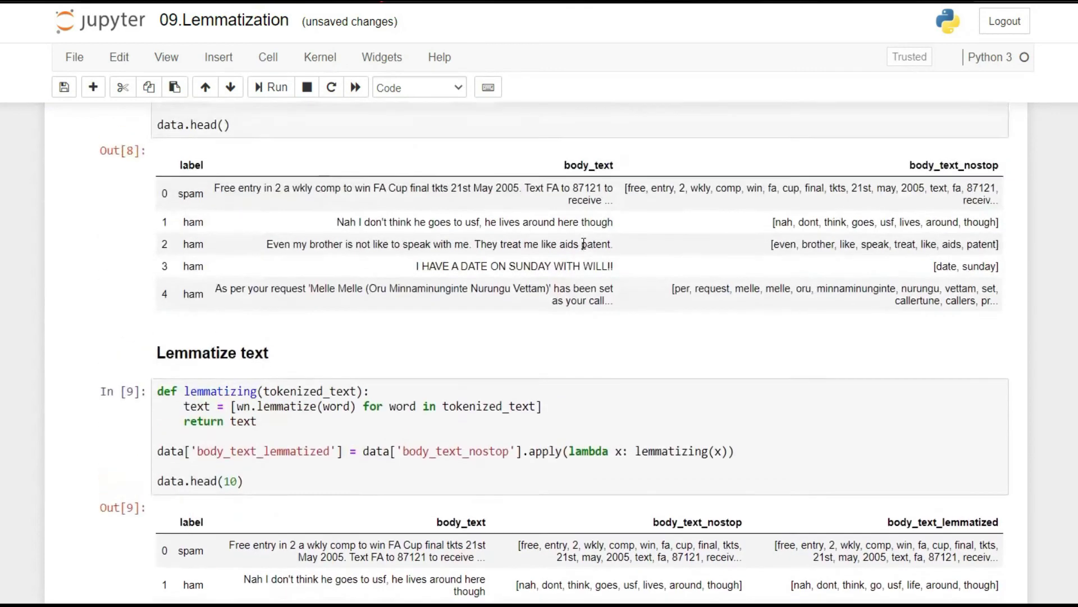
pyautogui.scroll(10, 582, 250)
pyautogui.scroll(-3, 582, 243)
pyautogui.scroll(-6, 582, 244)
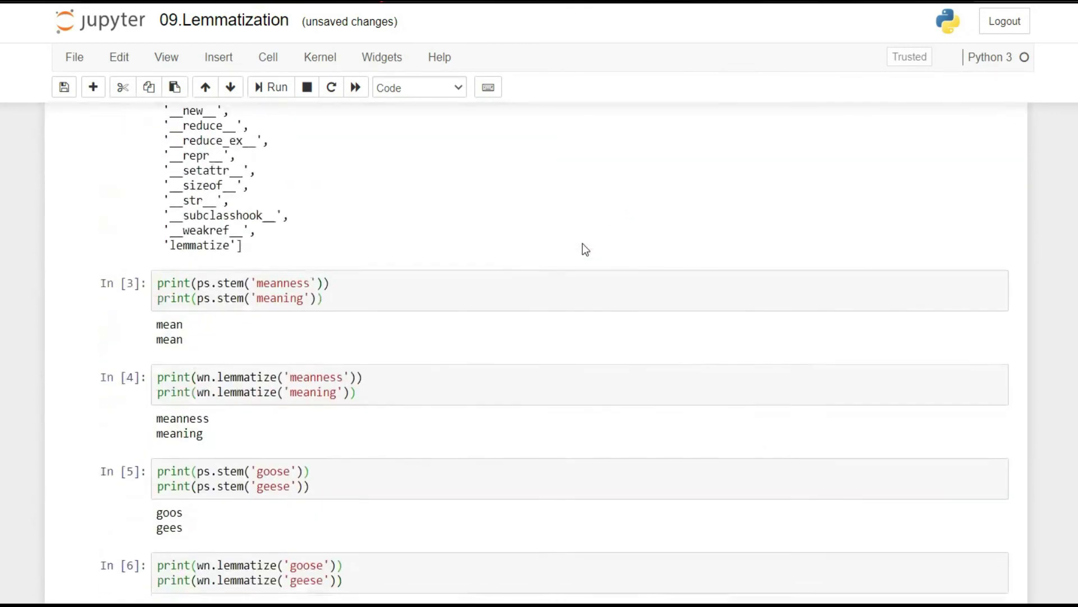
pyautogui.scroll(-6, 582, 243)
pyautogui.scroll(-2, 583, 243)
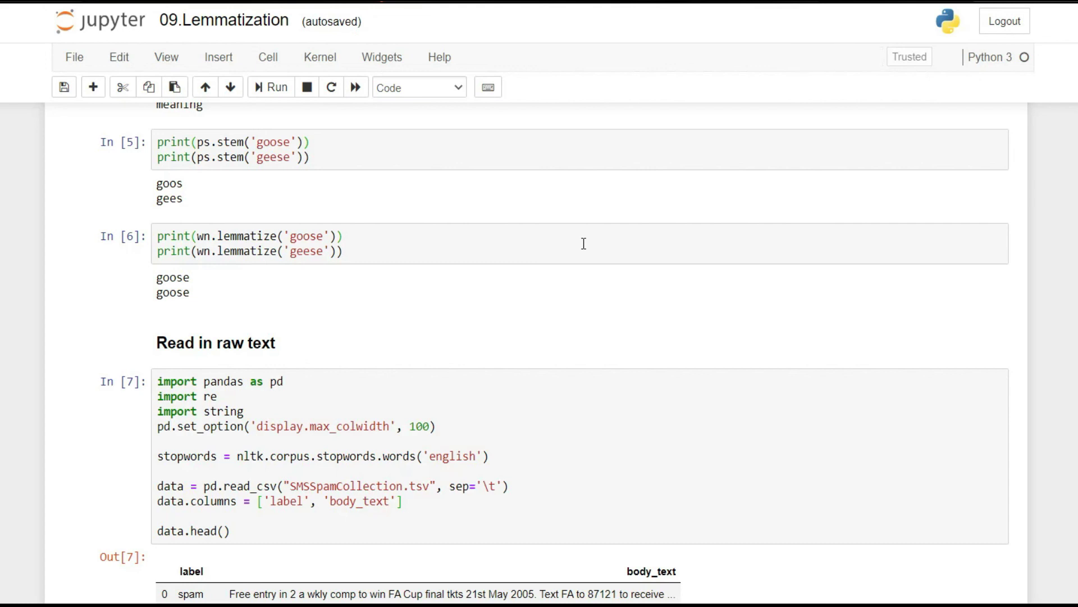
pyautogui.scroll(-1, 584, 244)
pyautogui.scroll(-2, 583, 244)
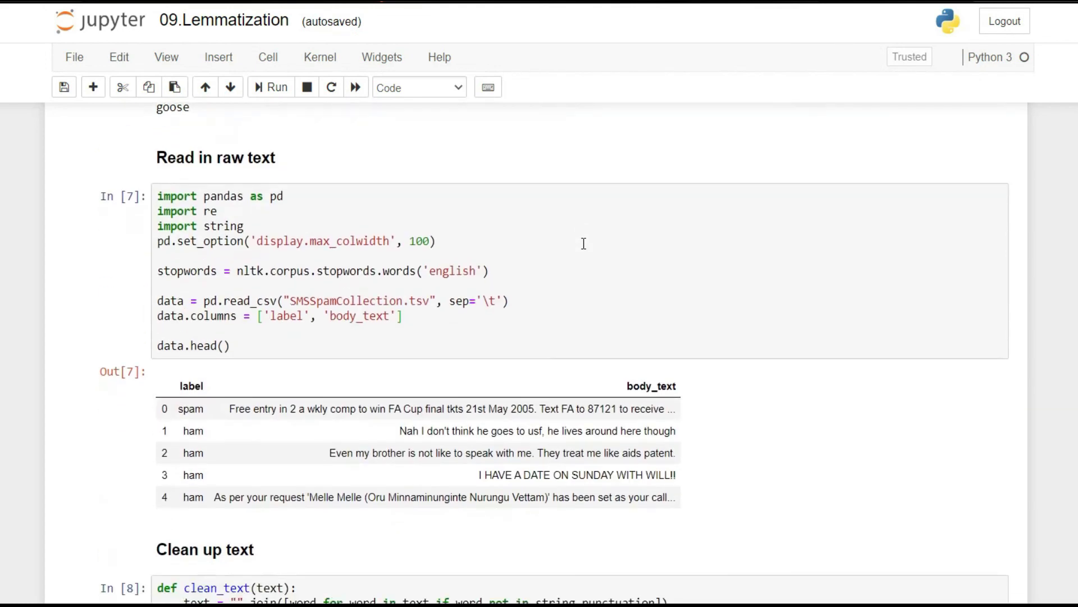
pyautogui.scroll(-2, 584, 244)
pyautogui.scroll(-2, 583, 243)
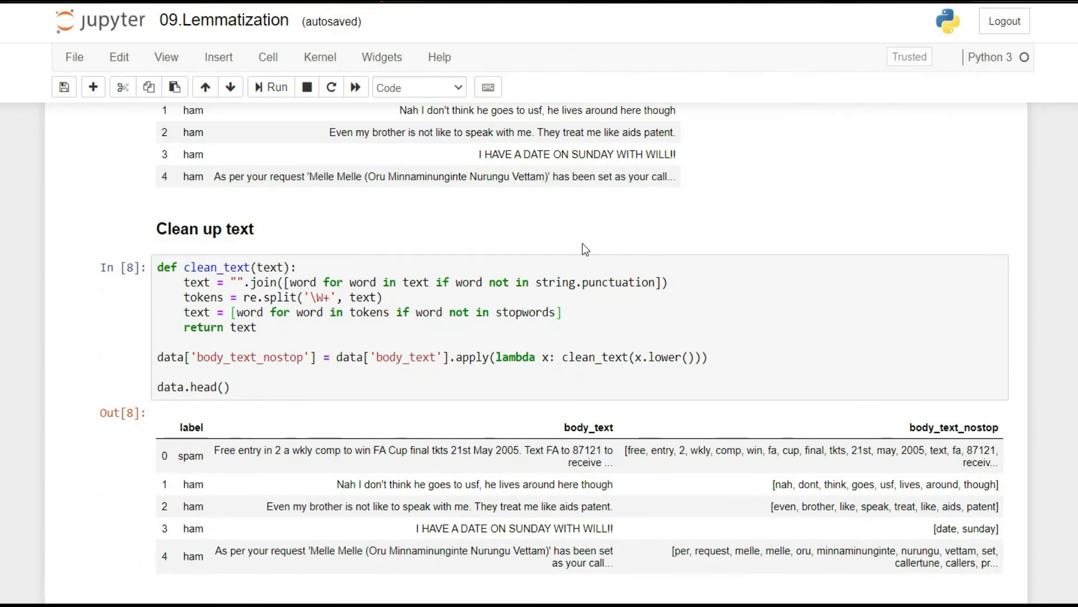
pyautogui.scroll(-1, 582, 243)
pyautogui.scroll(-3, 582, 244)
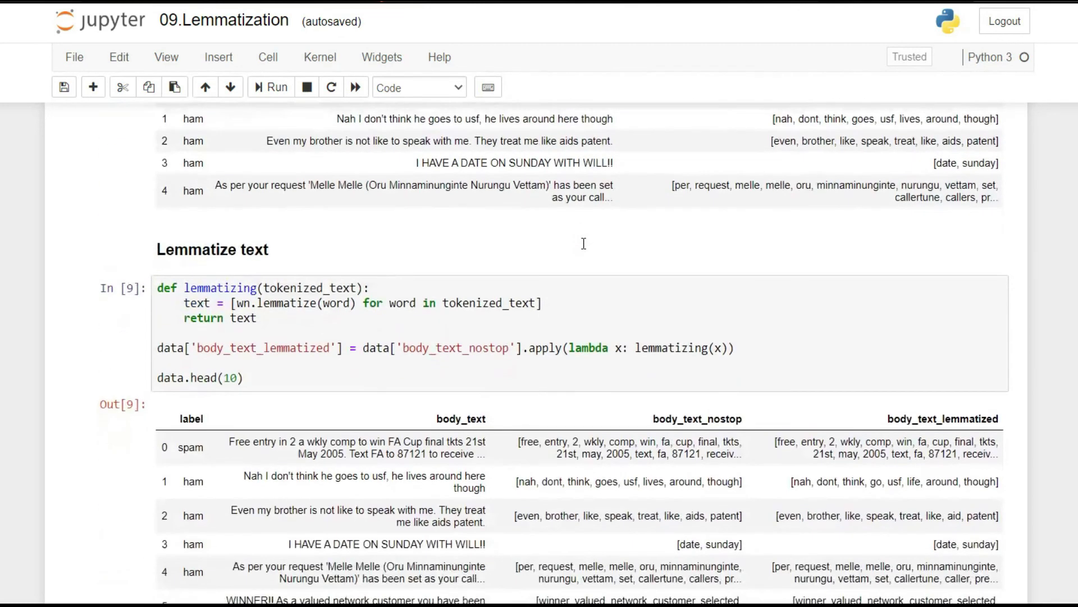
pyautogui.scroll(-2, 583, 244)
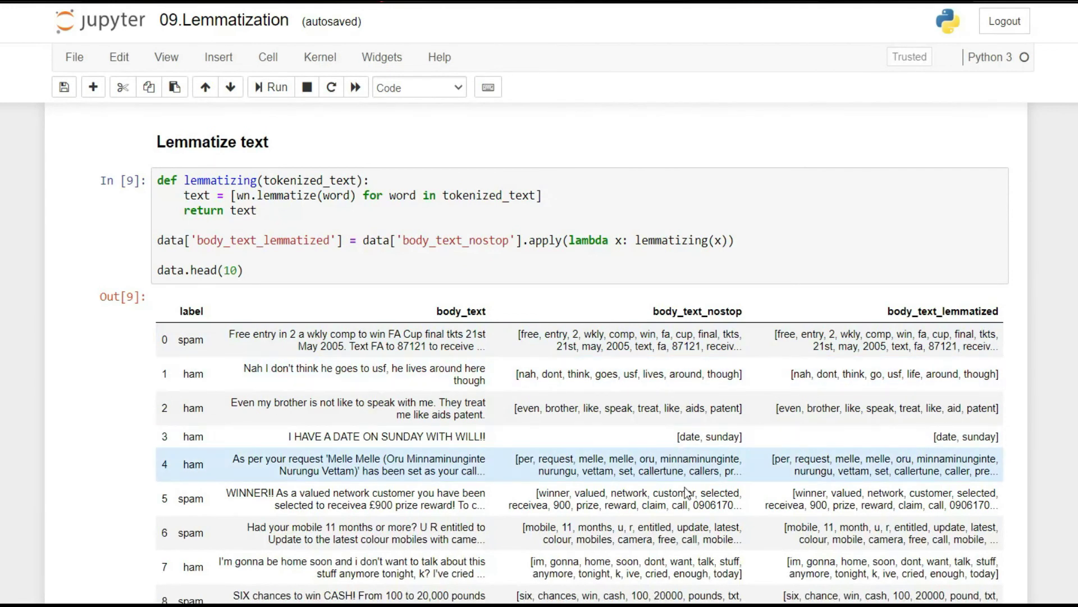